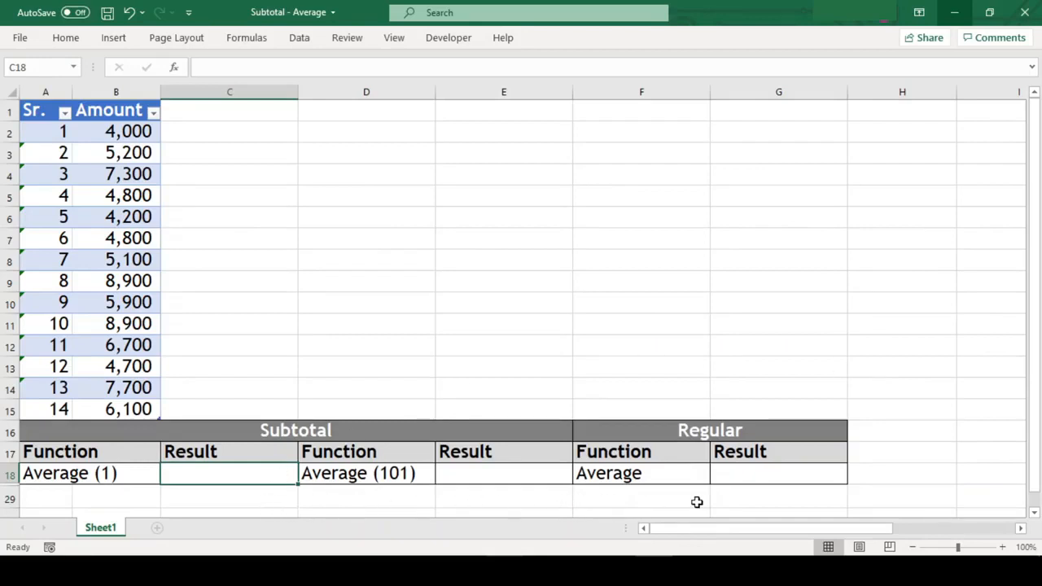
- Enter =SUBTOTAL(1,$B$2:$B$15) in C18 as the Average (1) result, using absolute references for the Amount range
type("=")
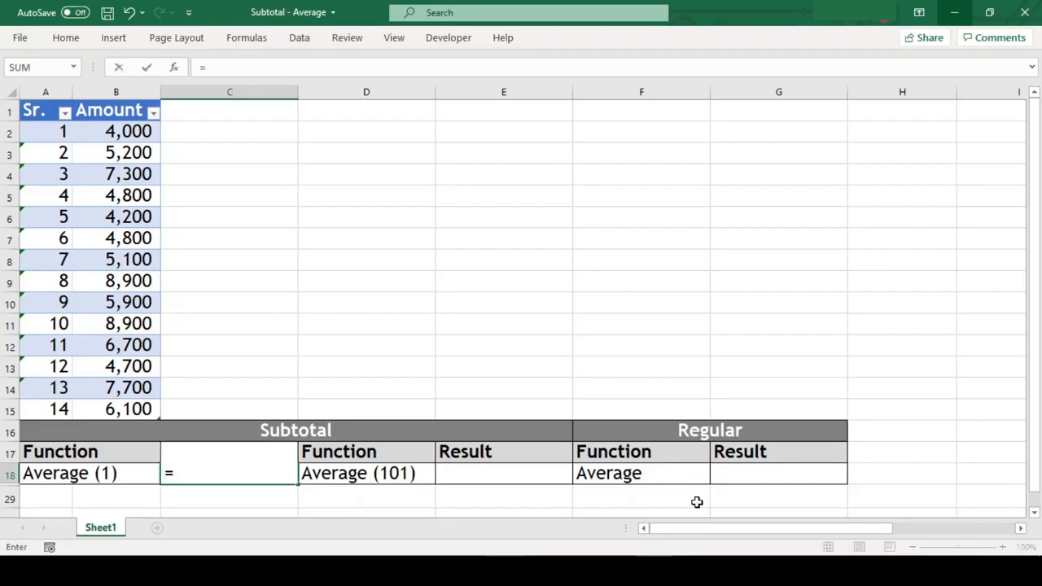
type("subtotal(")
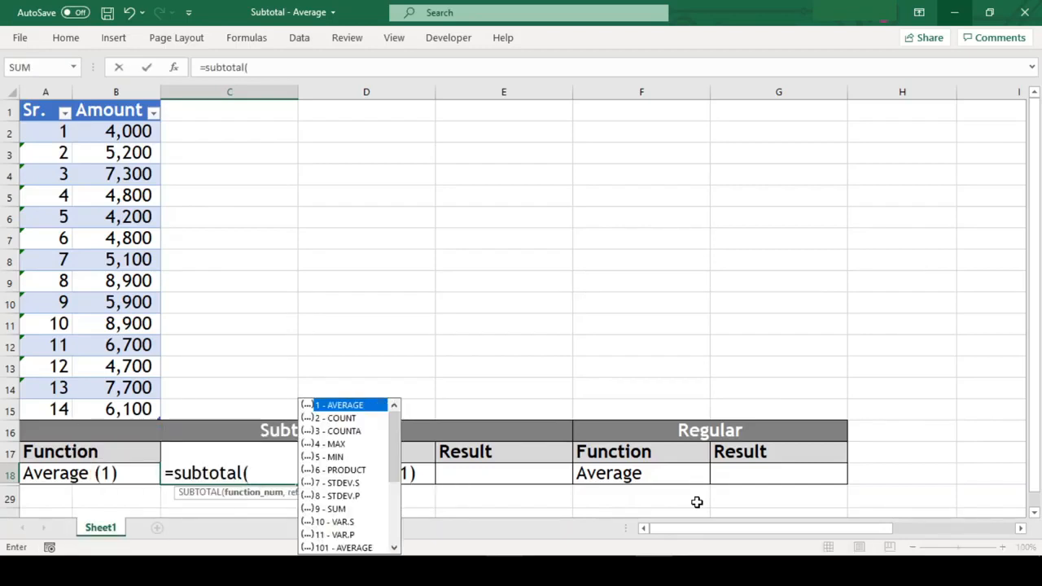
type("1,")
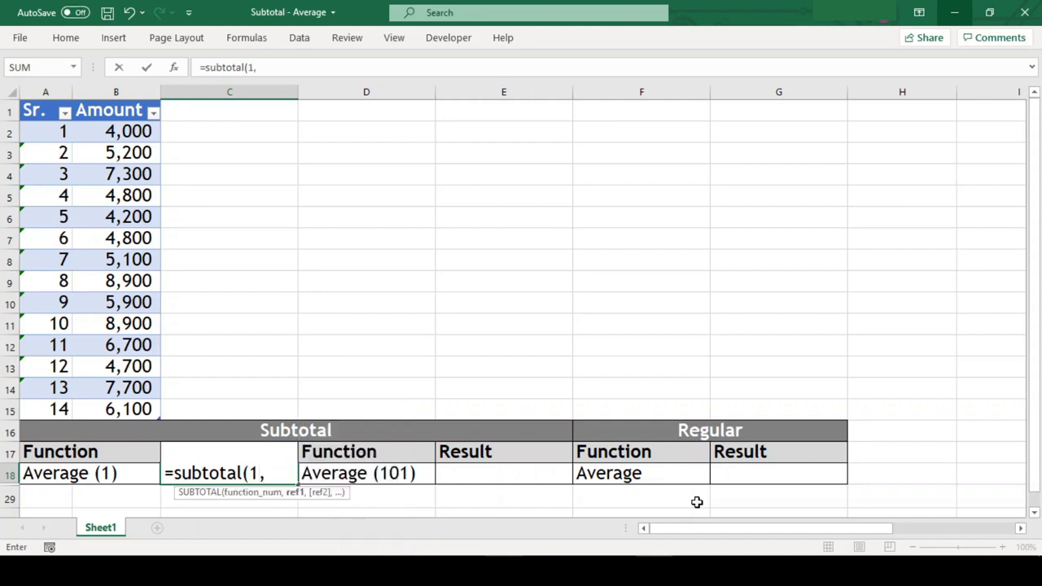
type("B2:B")
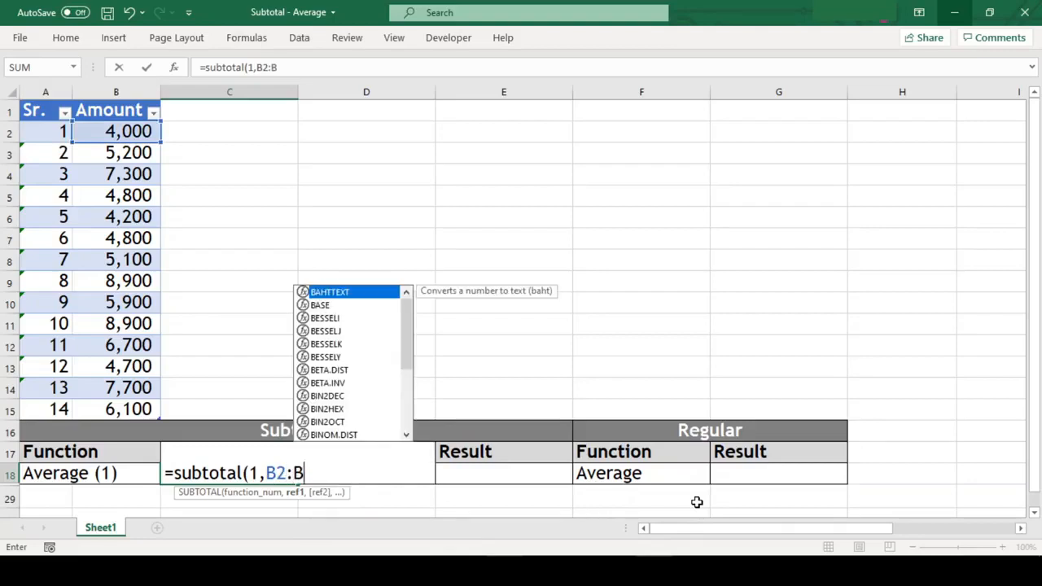
type("15")
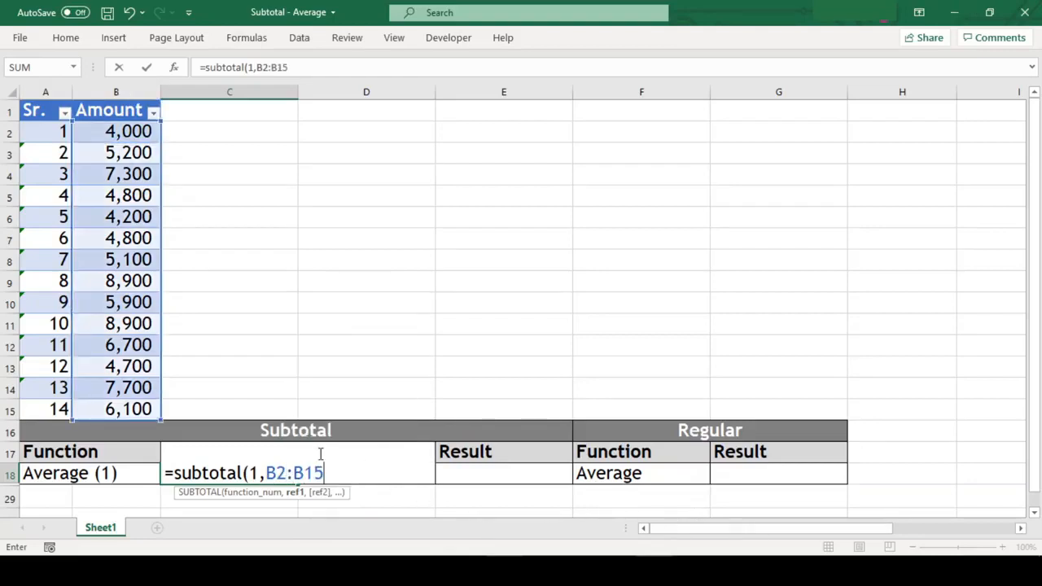
left_click(278, 473)
key("F4")
left_click(321, 473)
key("F4")
type(")")
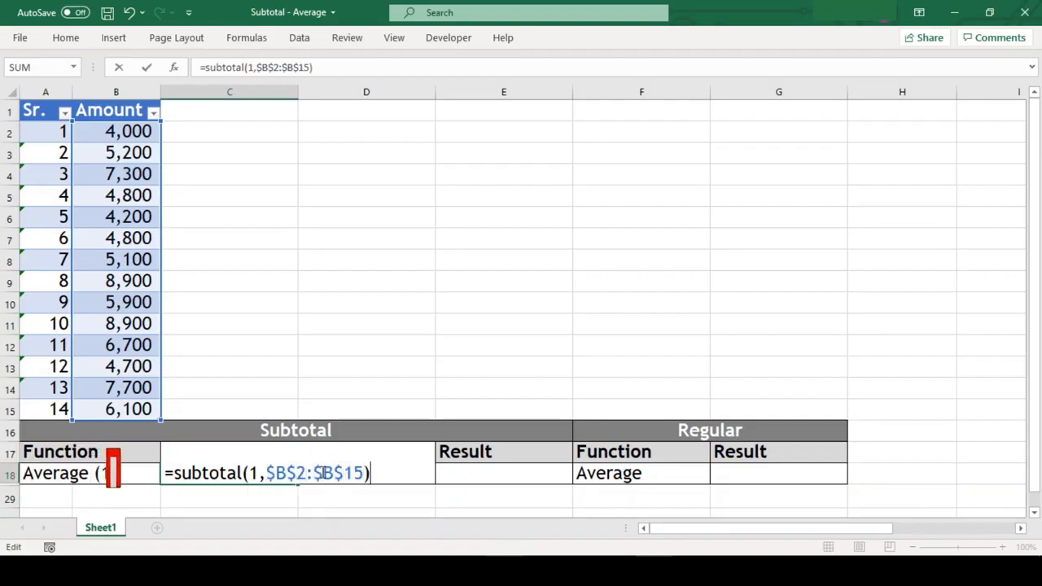
key("Return")
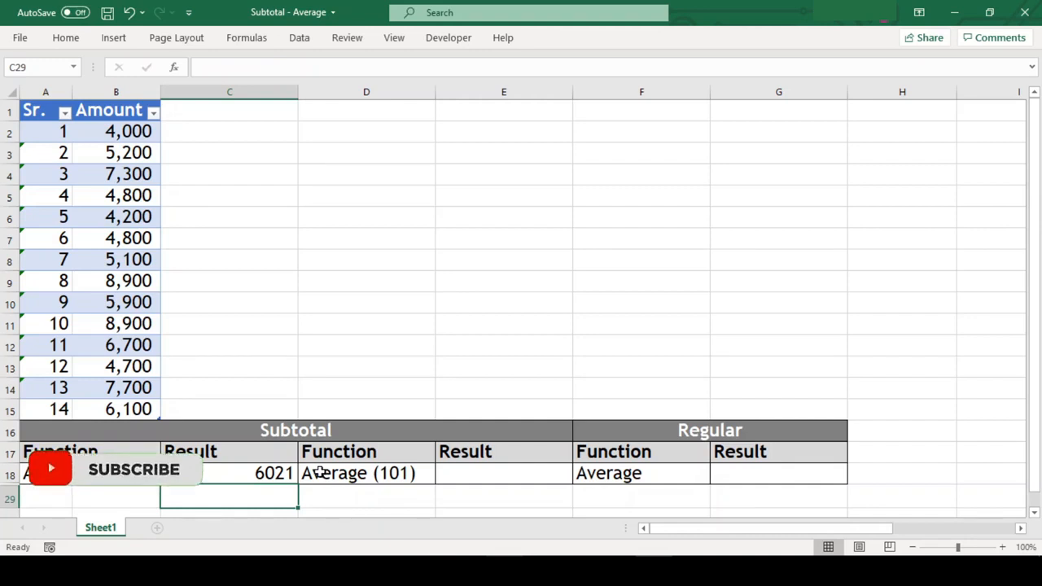
left_click(235, 470)
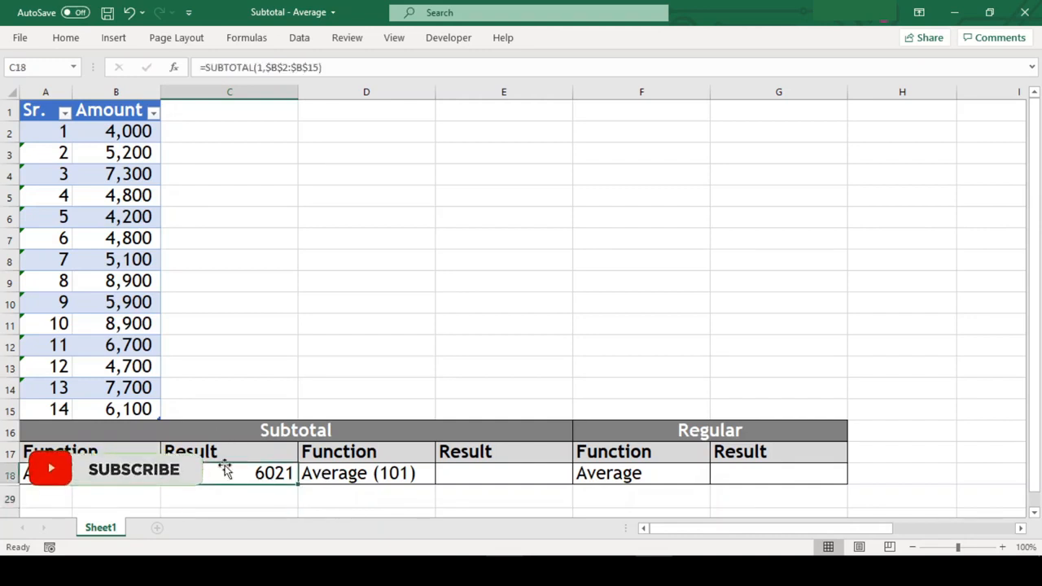
- Enter the regular AVERAGE formula for B2:B15 in result cell G18
left_click(735, 469)
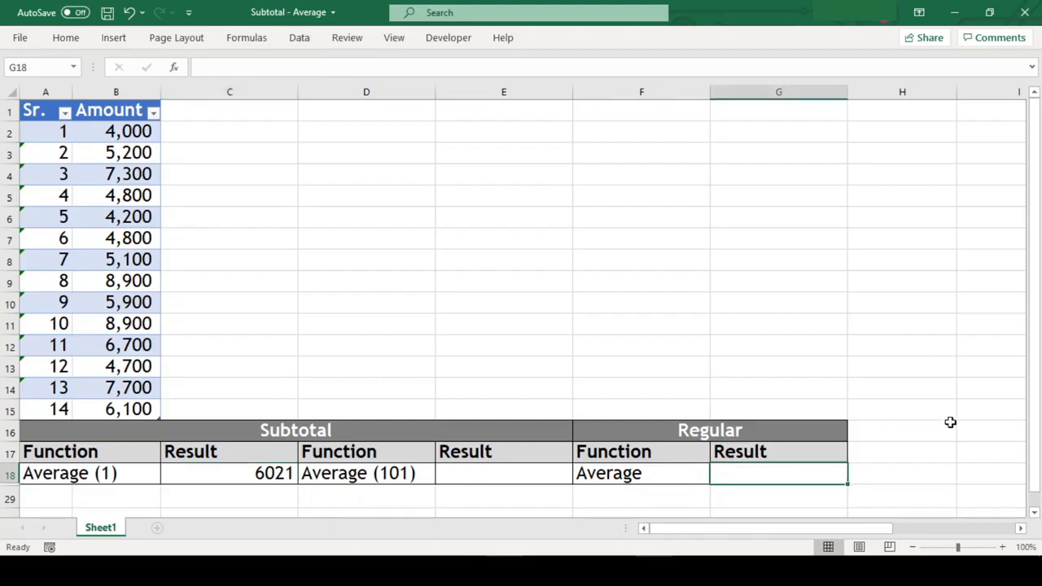
type("=aver")
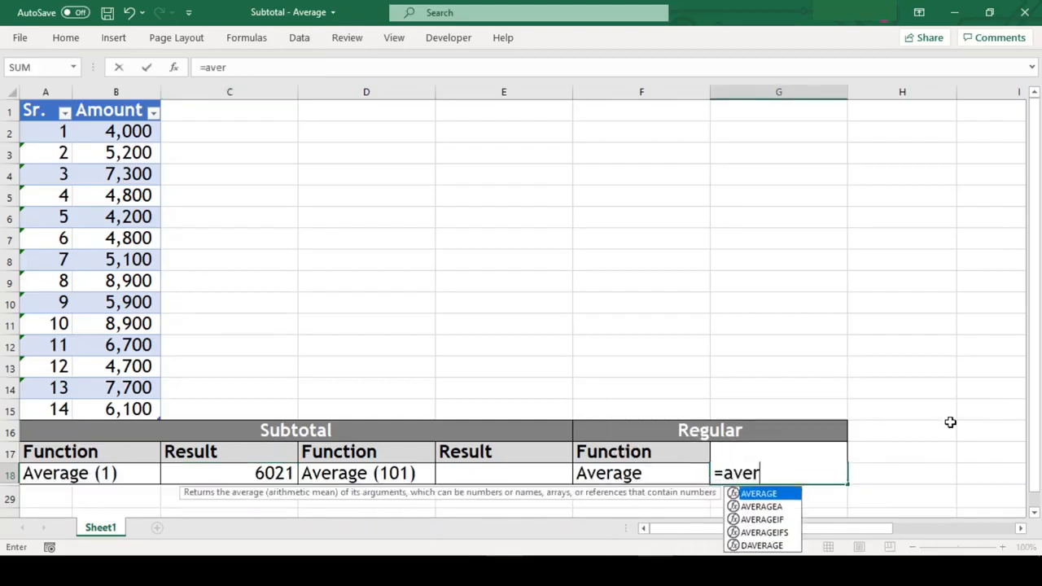
type("age(b2:b1")
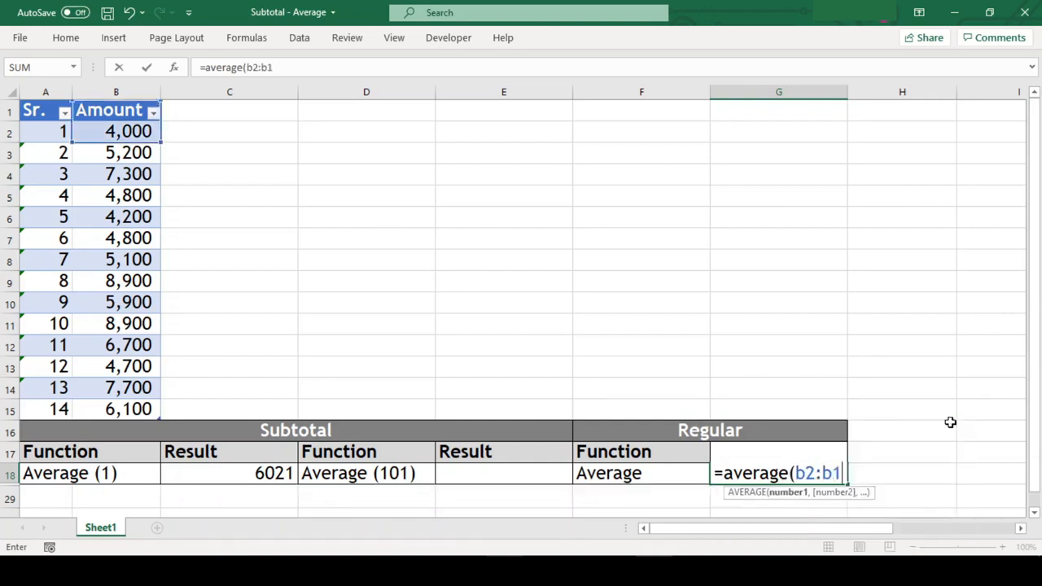
type("5")
key("Return")
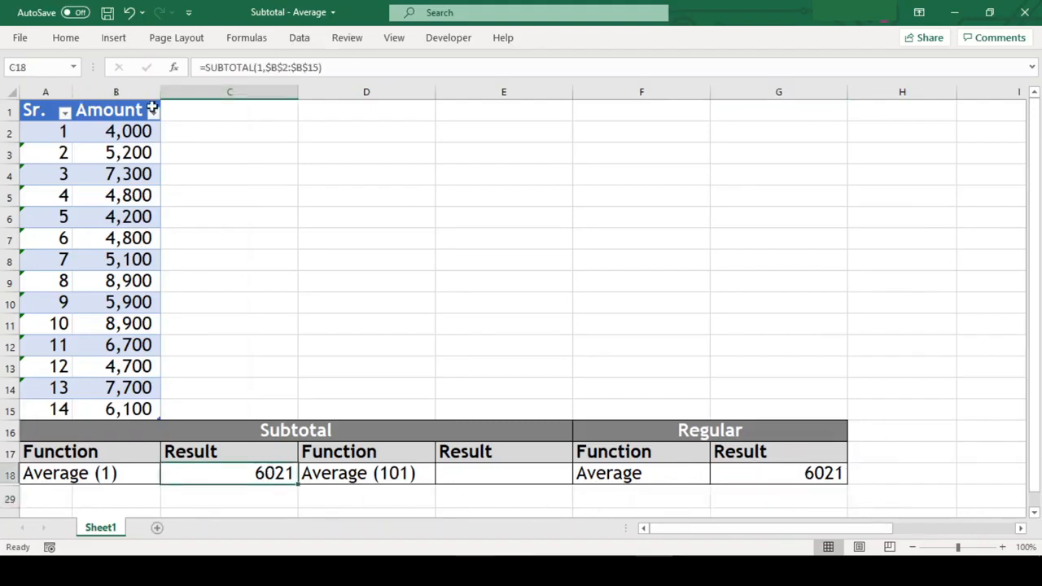
- Filter the Amount column to show only values greater than 6000
left_click(152, 111)
left_click(149, 255)
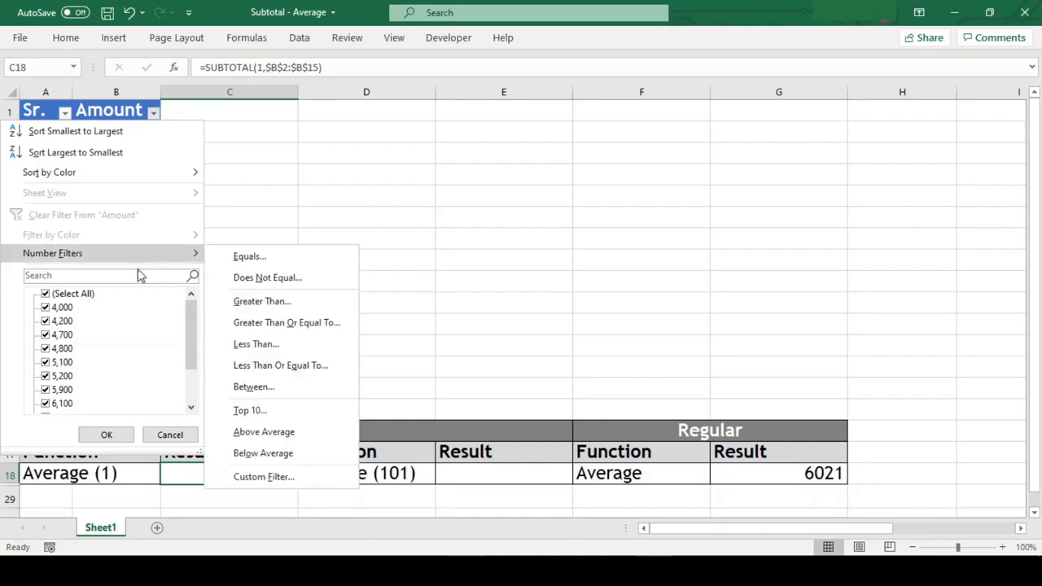
left_click(261, 302)
type("6000")
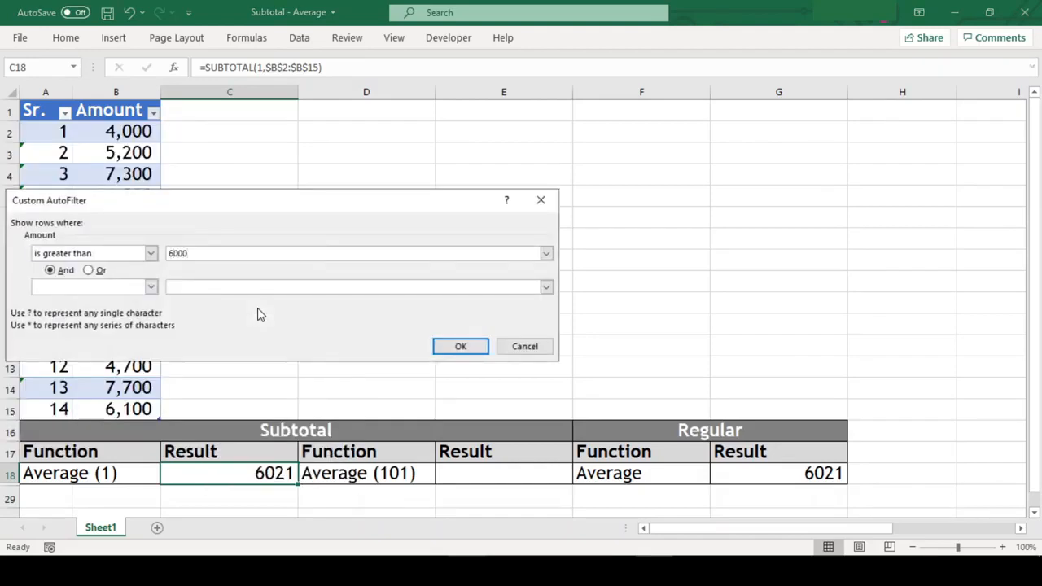
key("Return")
left_click(289, 376)
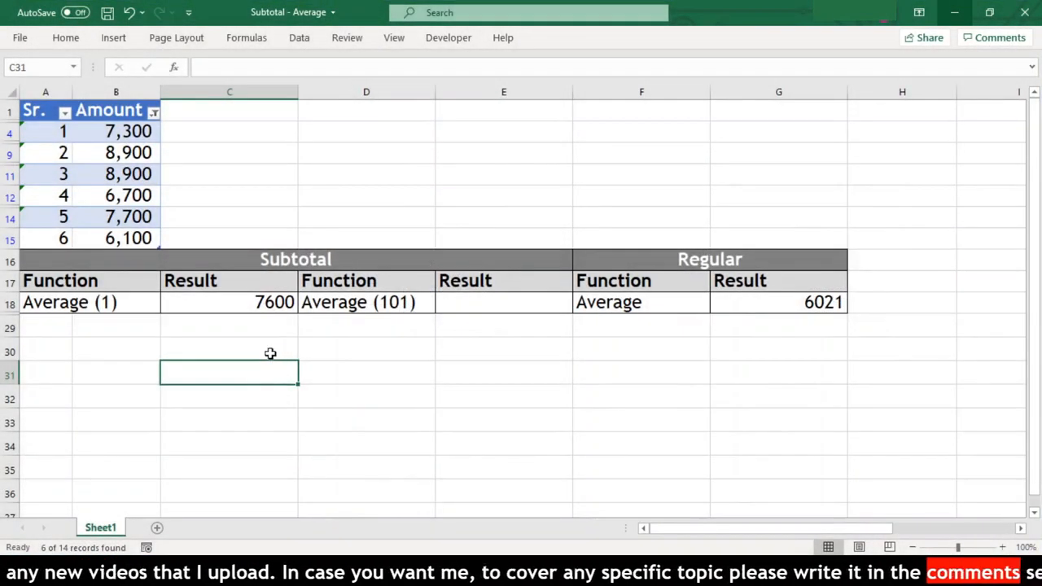
- Copy the SUBTOTAL formula from C18 into E18, the Average (101) result cell
left_click(258, 303)
key("ctrl+c")
key("Right")
key("Right")
key("Right")
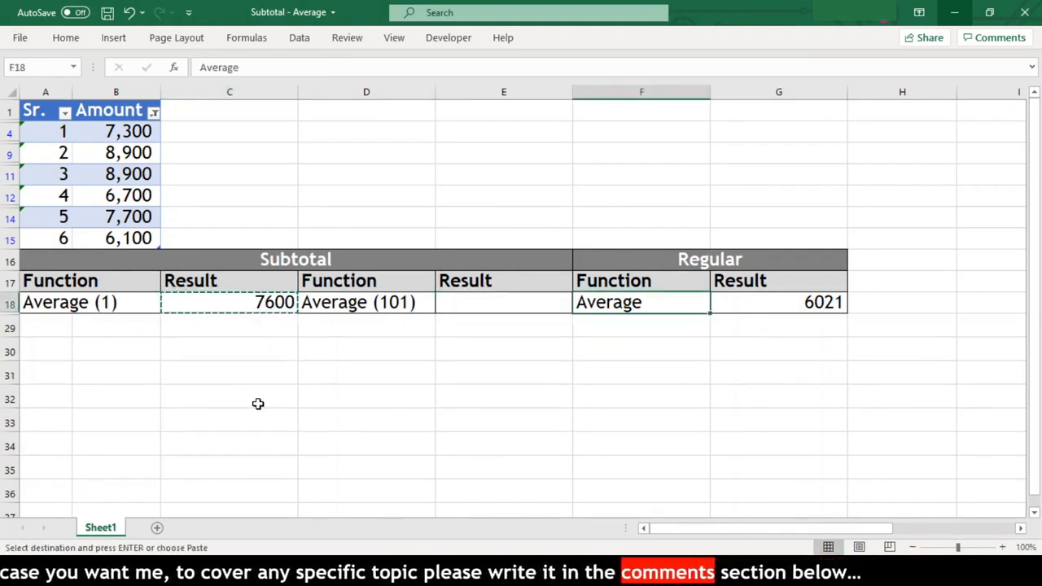
key("Left")
key("ctrl+v")
- Change the function number of the SUBTOTAL formula in E18 to 101
key("F2")
key("Left")
key("Left")
key("Left")
key("Left")
key("Left")
key("Left")
key("Left")
key("Left")
key("Left")
key("Left")
key("Left")
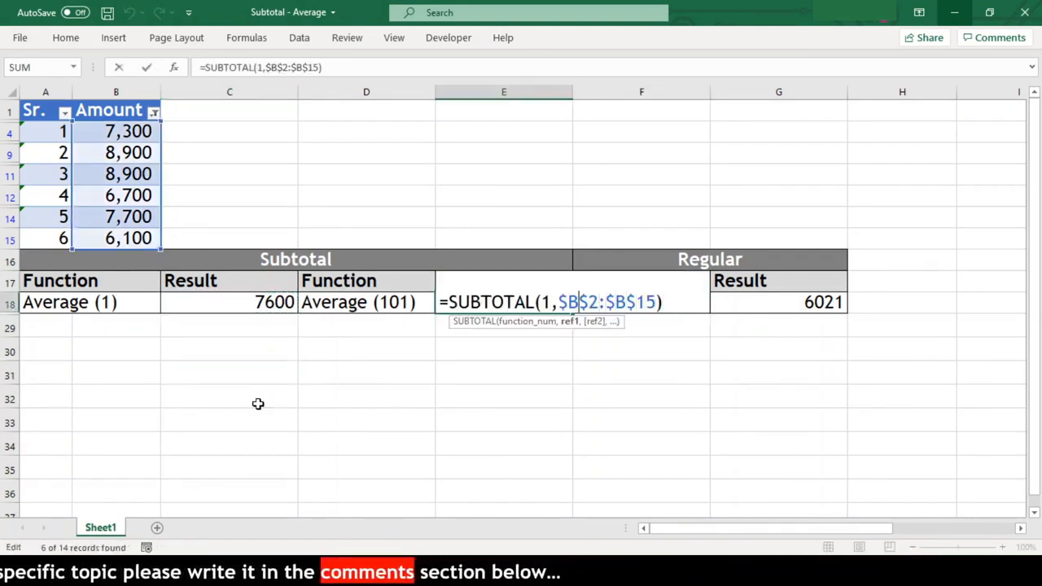
key("Return")
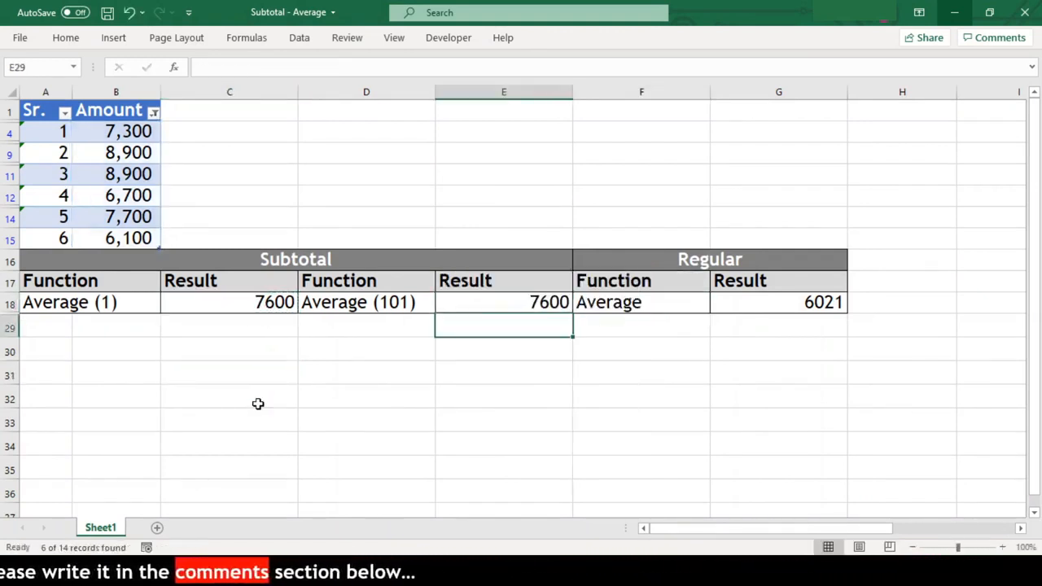
- Remove the Amount column's number filter by selecting all values again
left_click(456, 395)
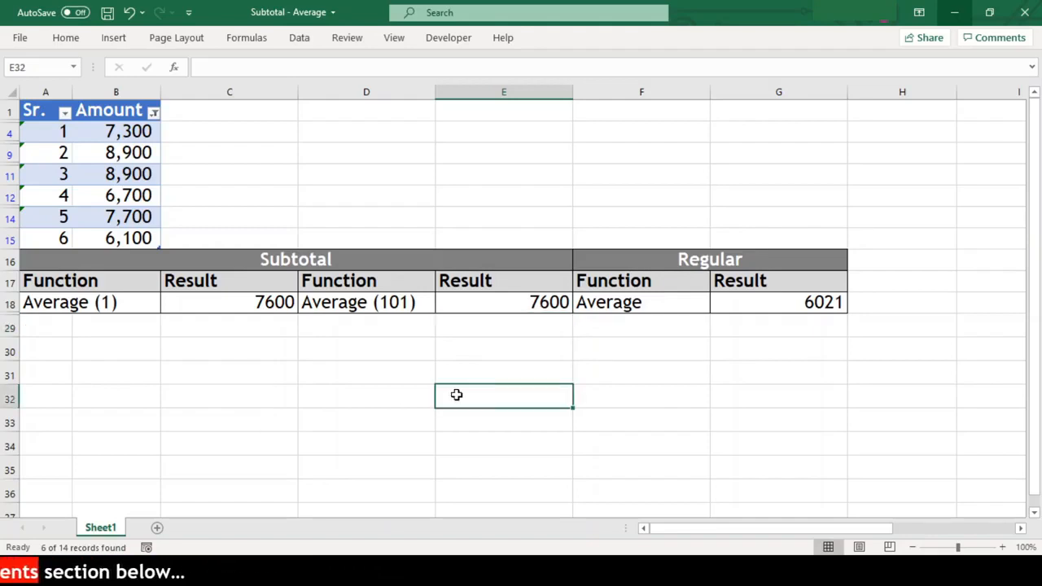
left_click(153, 112)
left_click(59, 294)
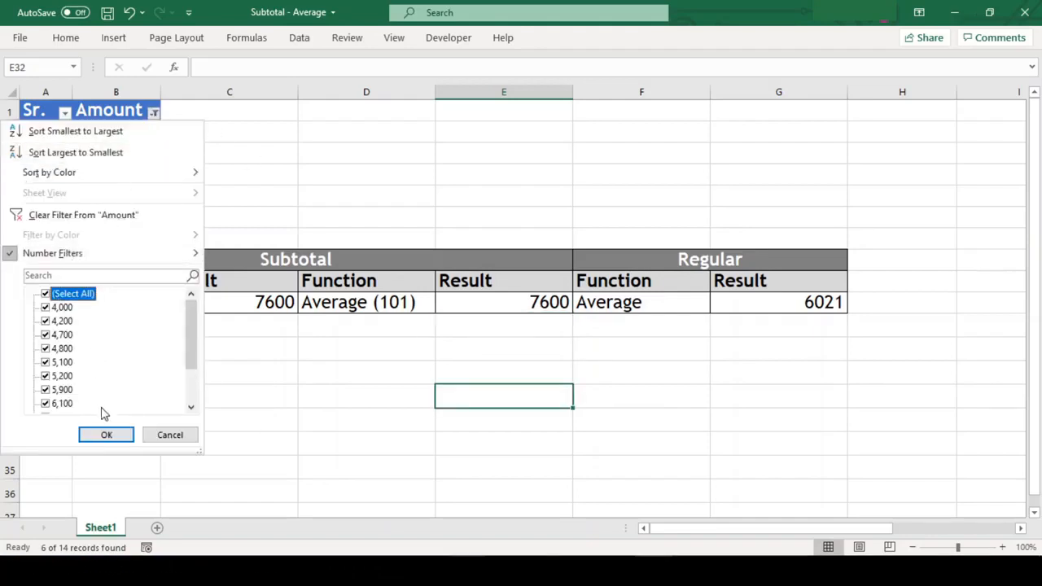
left_click(107, 435)
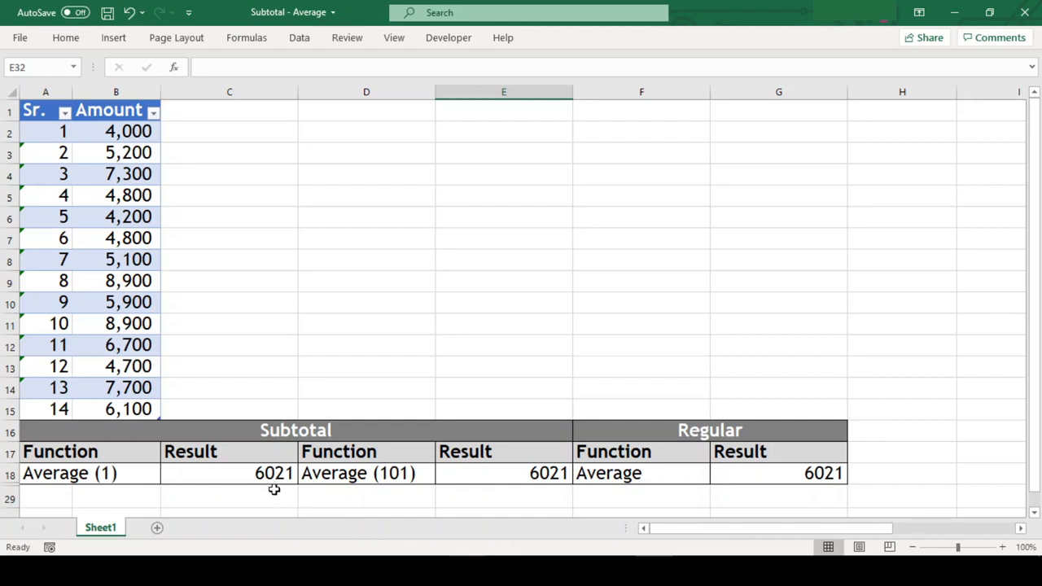
- Hide rows 7 to 10 of the amount table manually and deselect them
left_click(4, 236)
key("shift+Down")
key("shift+Down")
key("shift+Down")
right_click(4, 236)
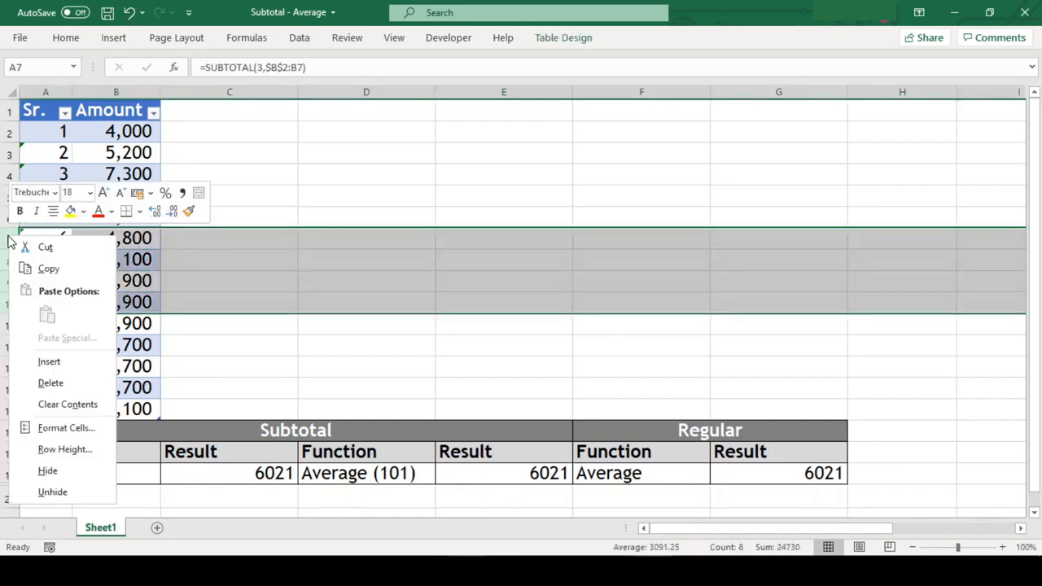
left_click(37, 471)
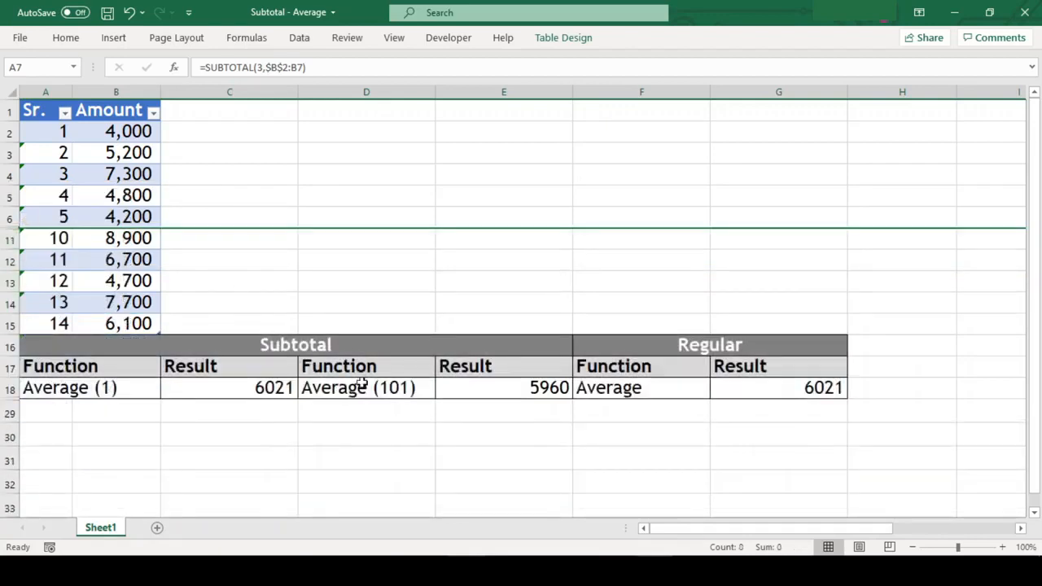
left_click(360, 438)
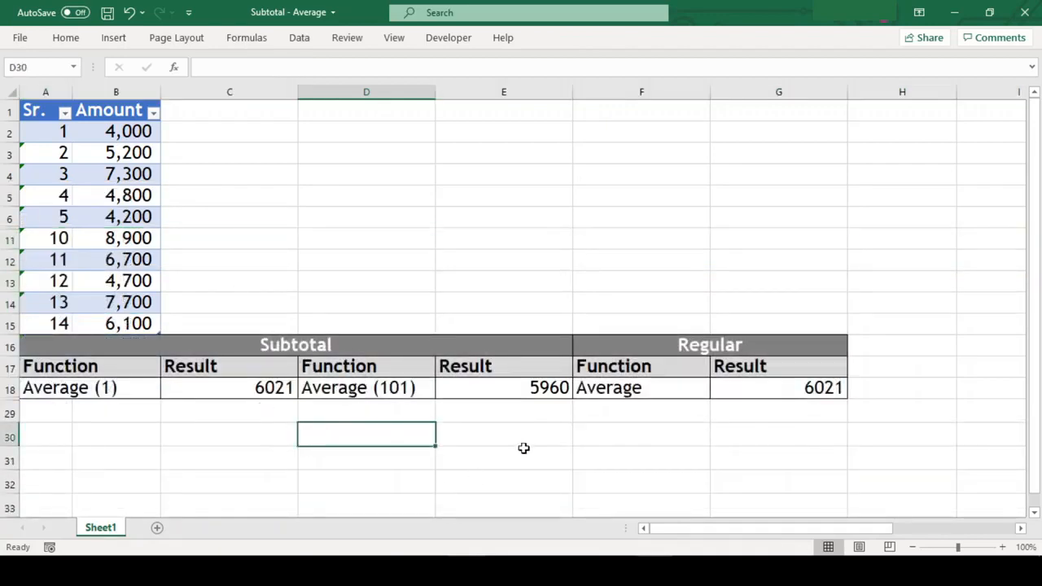